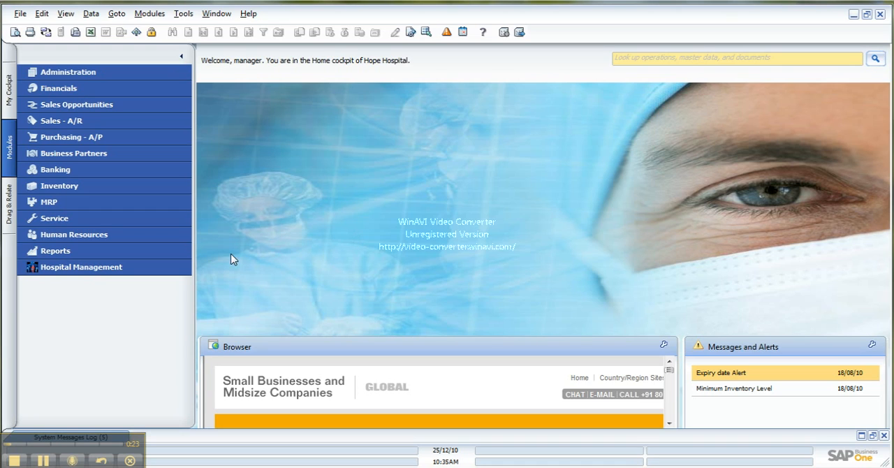
- Open a new Estimate Form from the Hospital Management transactions and show its doctor details
click(171, 267)
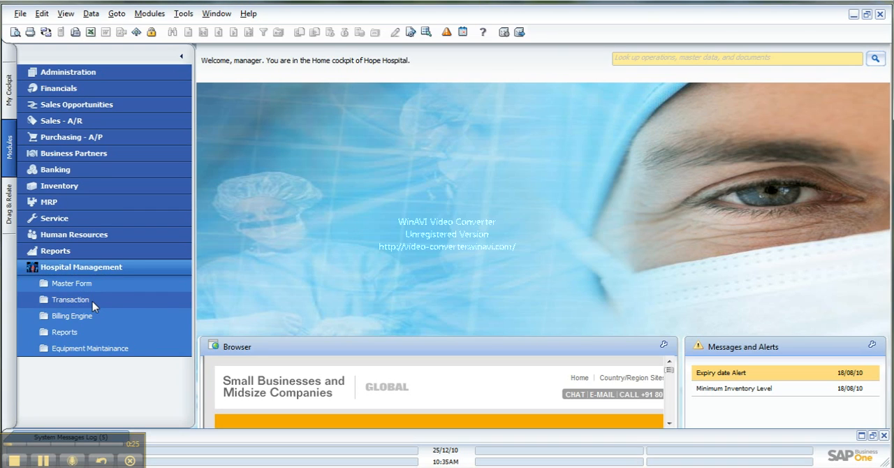
click(93, 301)
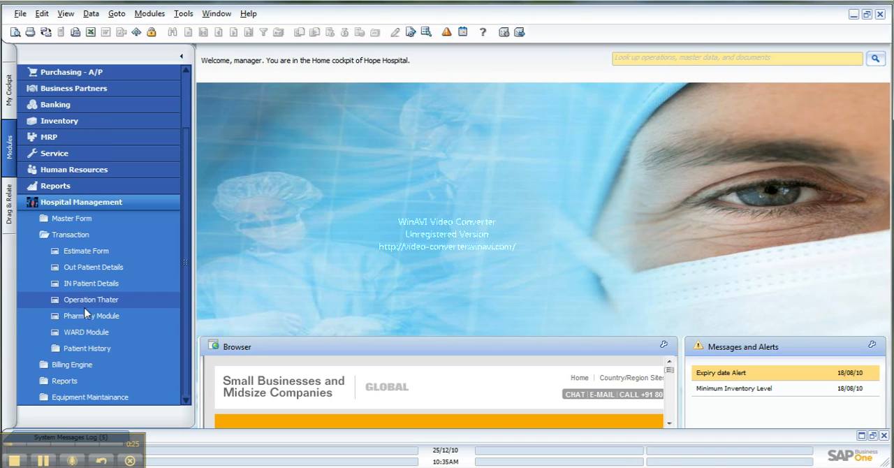
click(96, 255)
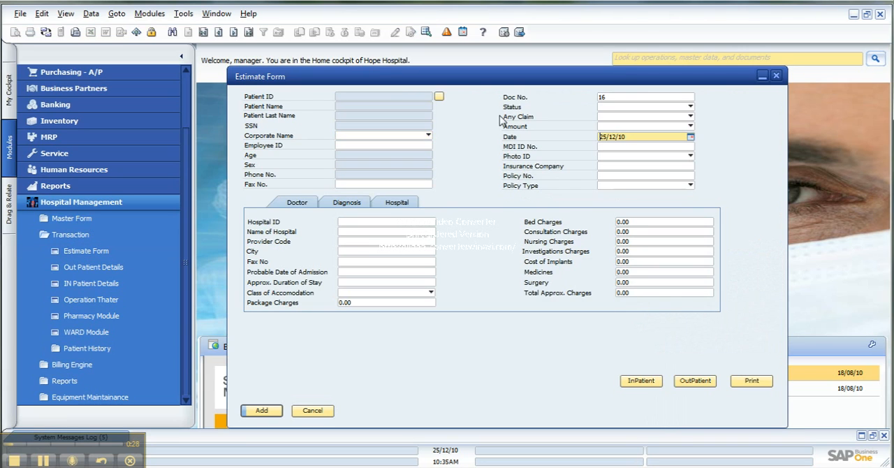
click(300, 204)
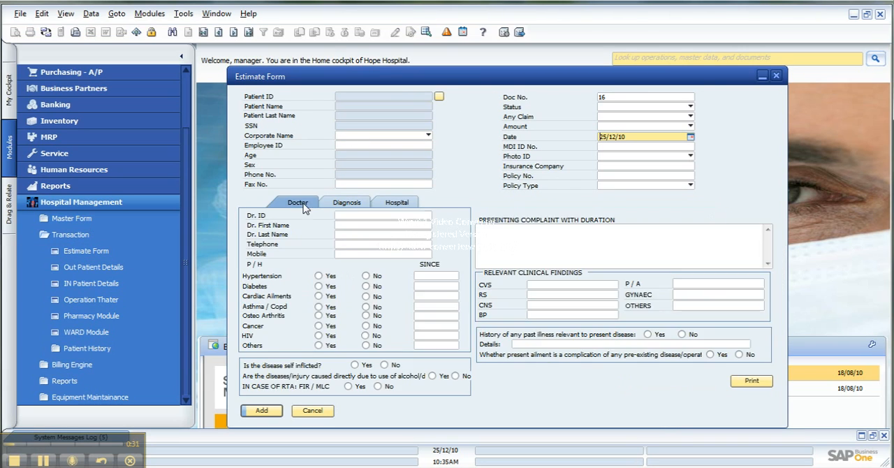
- Find the patient by patient ID in the business partner list and choose that patient for the estimate
click(439, 97)
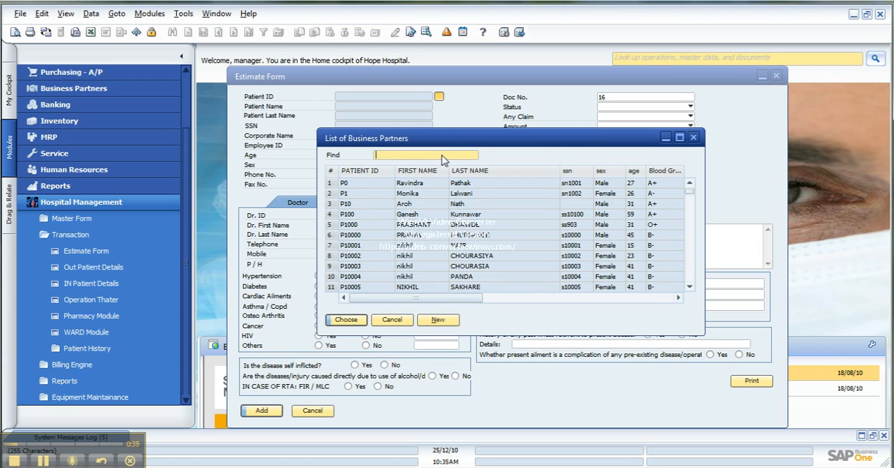
text(p2465)
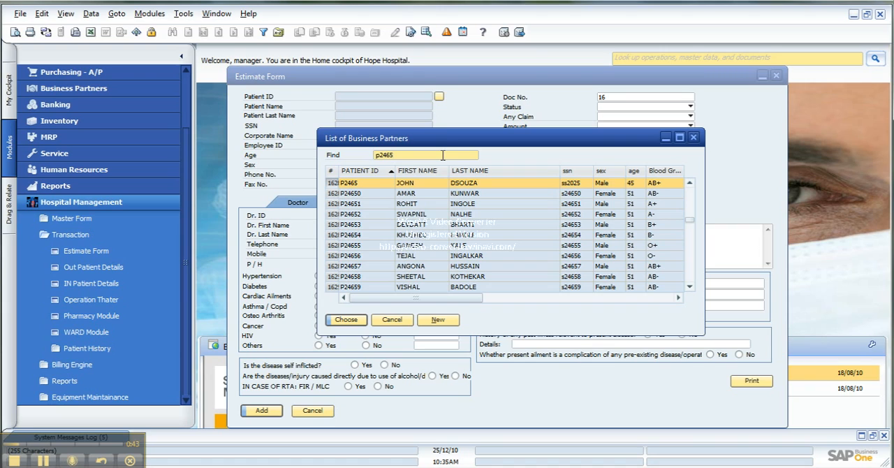
key(Return)
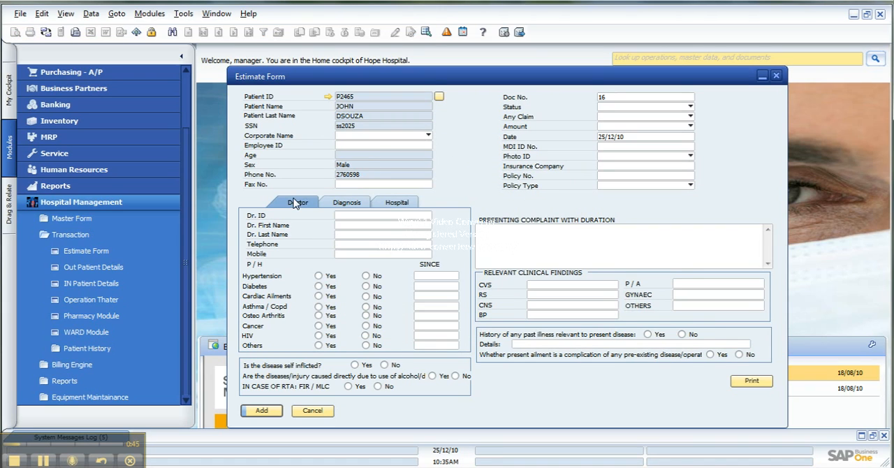
- Assign the cardiologist in the second row of the employee list as the estimate's doctor
click(379, 216)
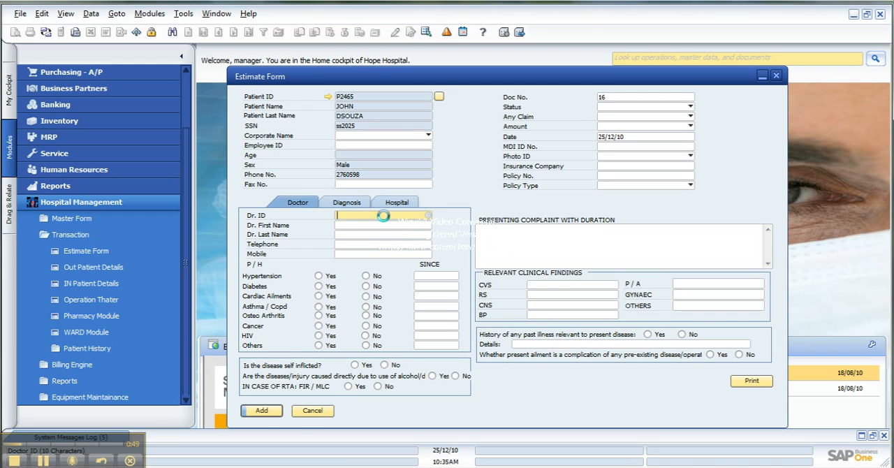
key(Tab)
key(Down)
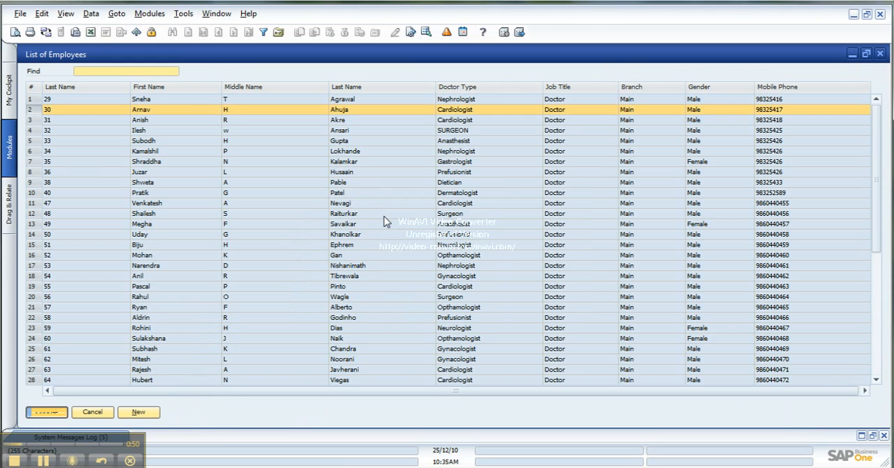
key(Return)
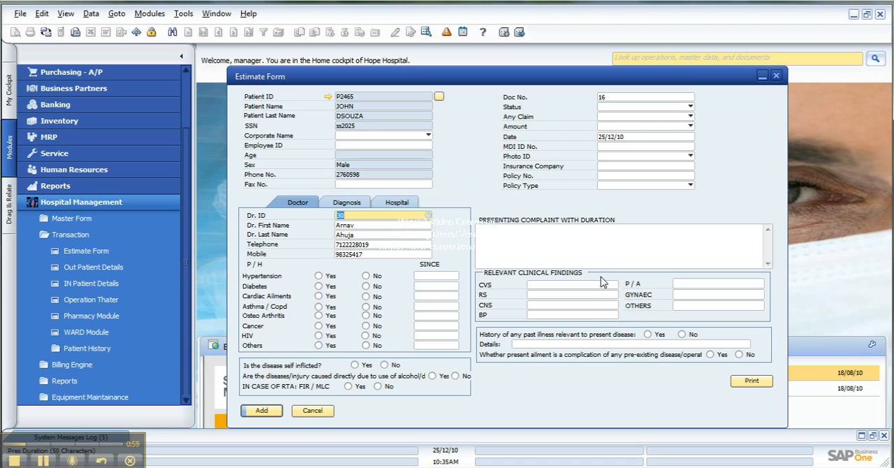
- Enter "Blood pressure" as the diagnosis and "3 days" as the details of treatment received
click(348, 204)
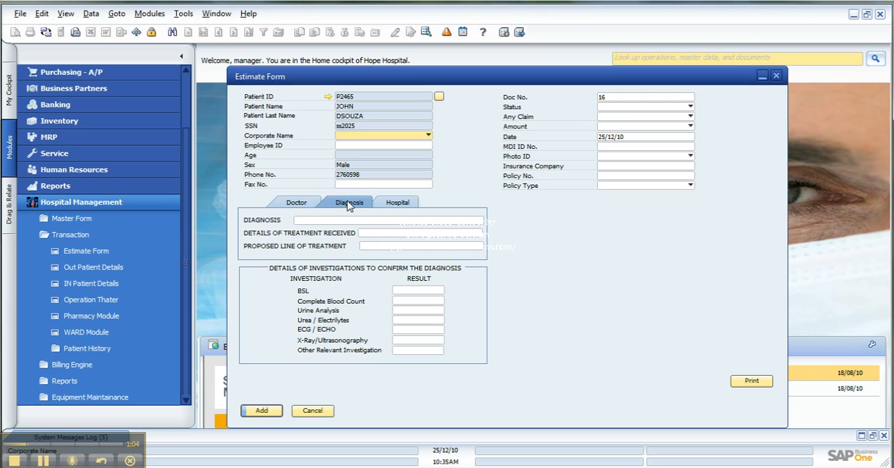
click(322, 222)
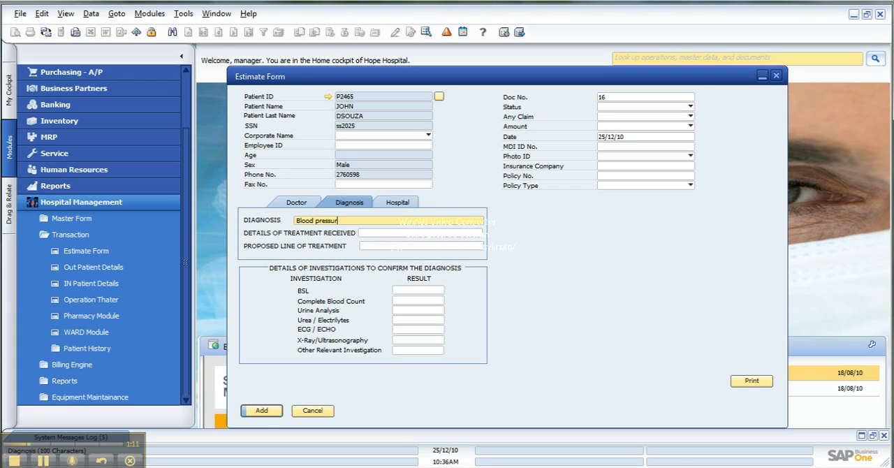
key(Tab)
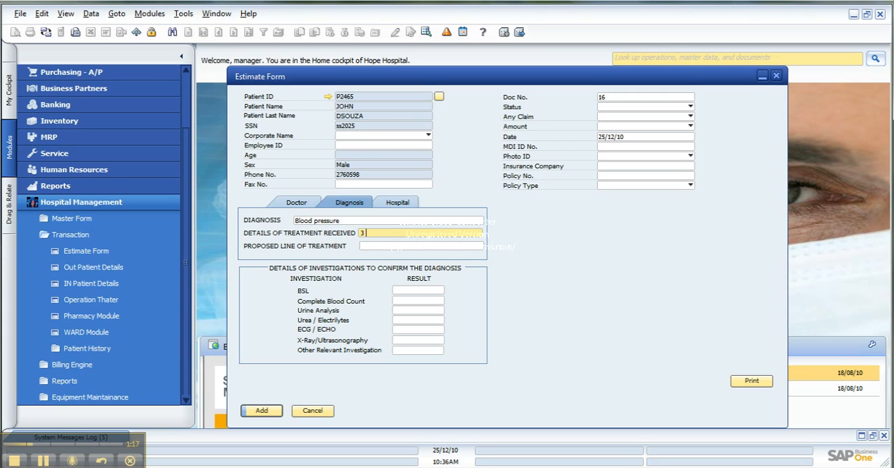
key(Tab)
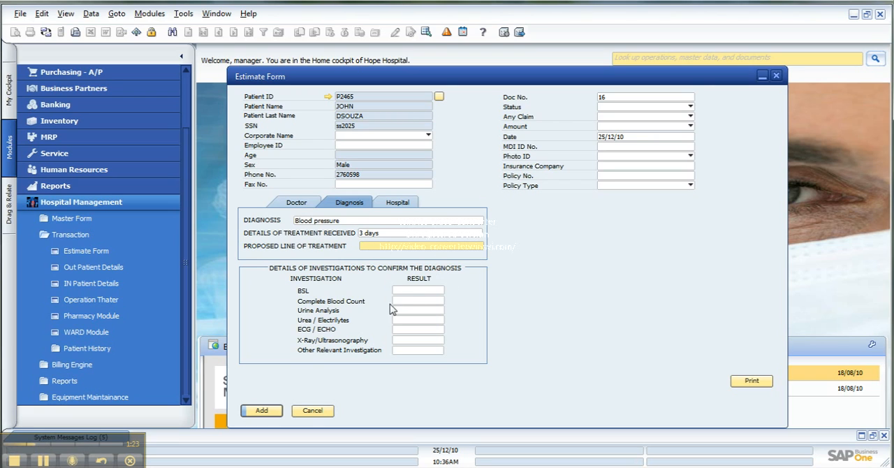
- Set the hospital ID to H01 in the estimate's hospital details
click(412, 204)
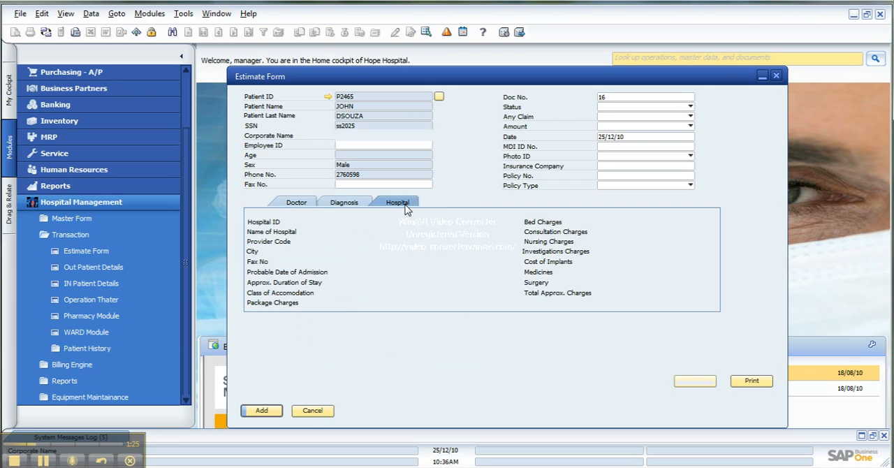
click(424, 224)
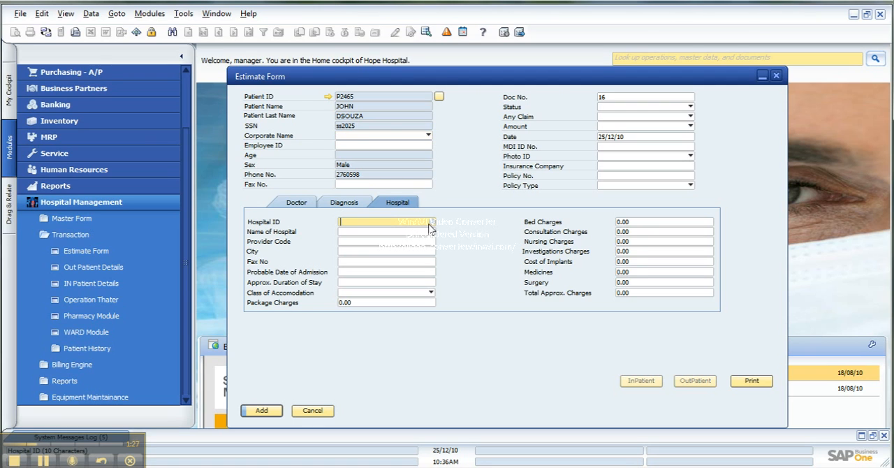
click(431, 223)
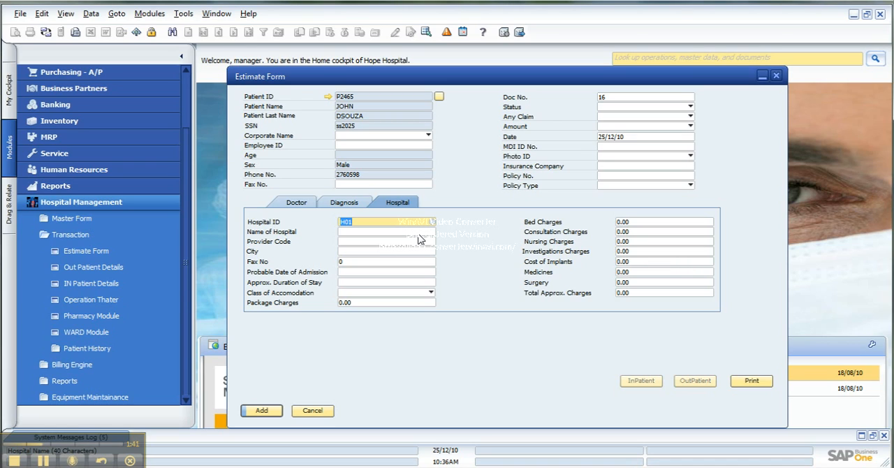
click(417, 234)
click(393, 251)
click(395, 243)
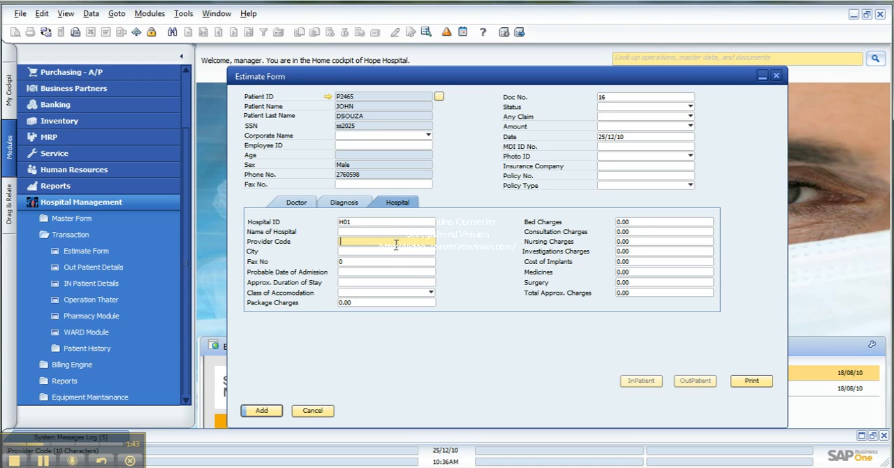
- Set the estimate's status to Approved
click(685, 108)
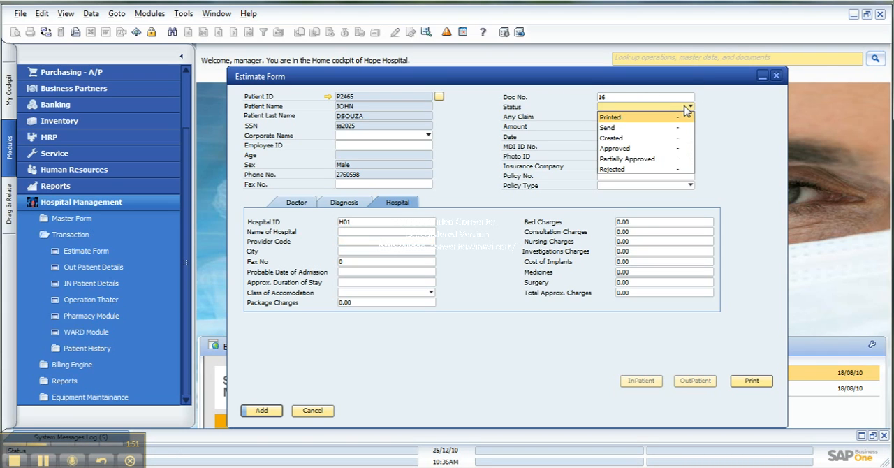
click(637, 152)
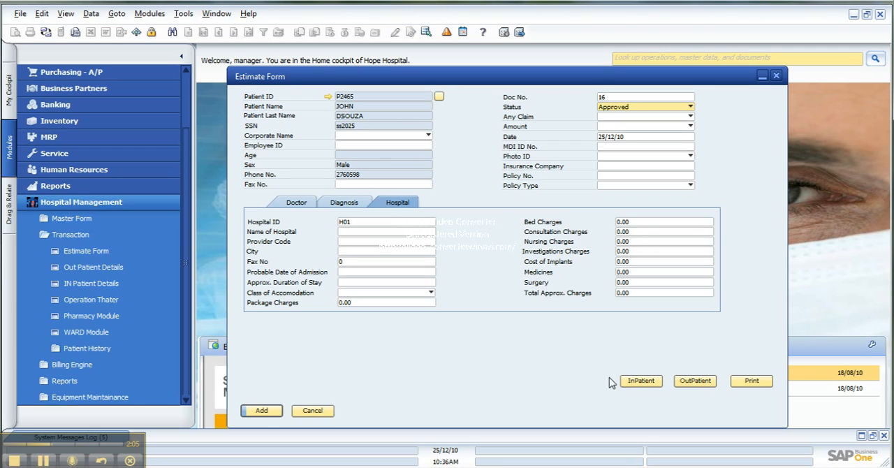
- Switch the estimate's status to Send and return it to Approved
click(683, 109)
click(632, 129)
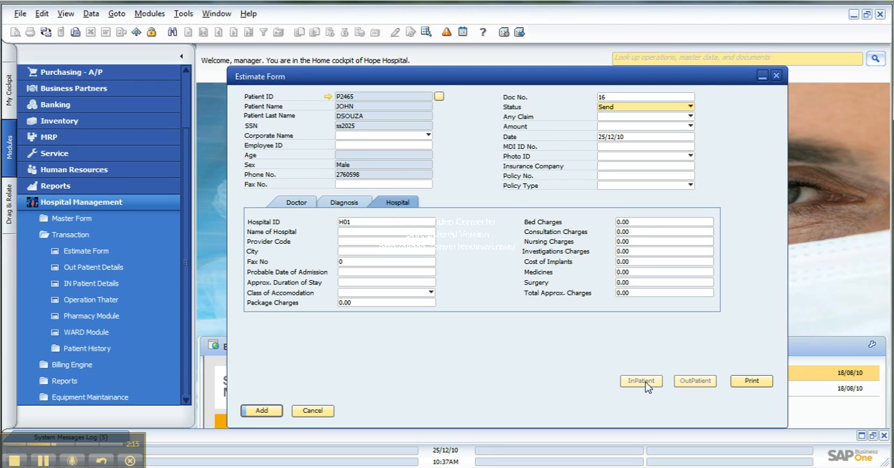
click(688, 107)
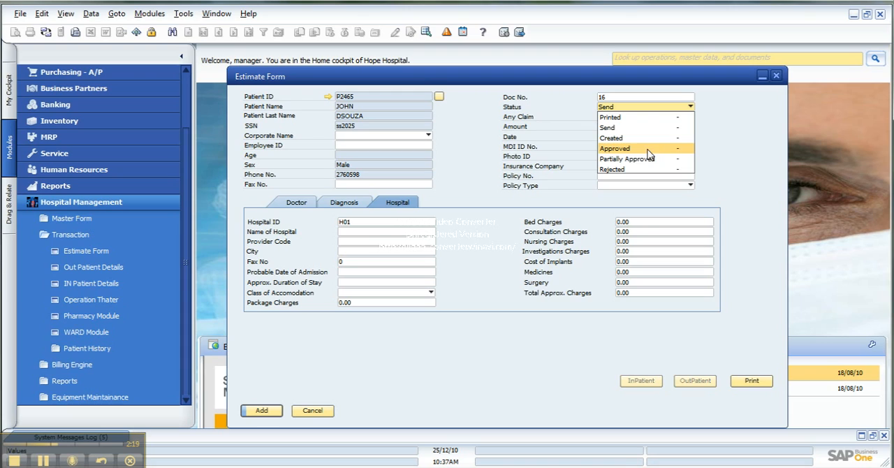
click(677, 148)
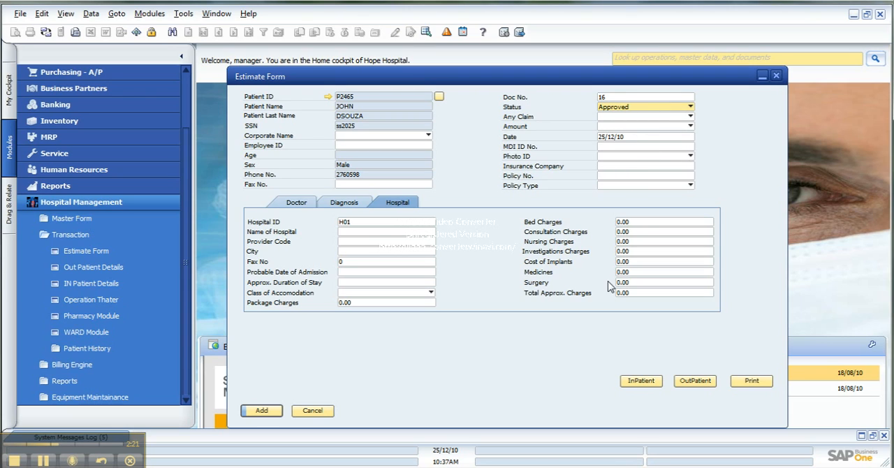
- Set Any Claim to Yes and the claim's Amount to Settled
click(689, 117)
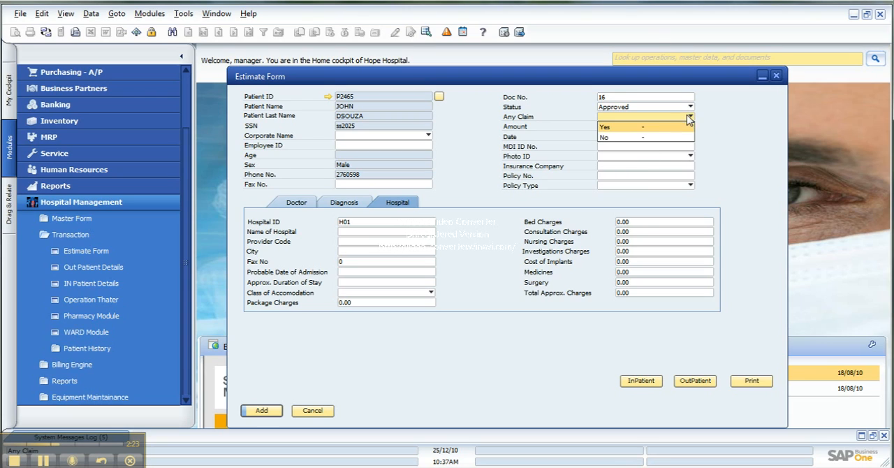
click(639, 129)
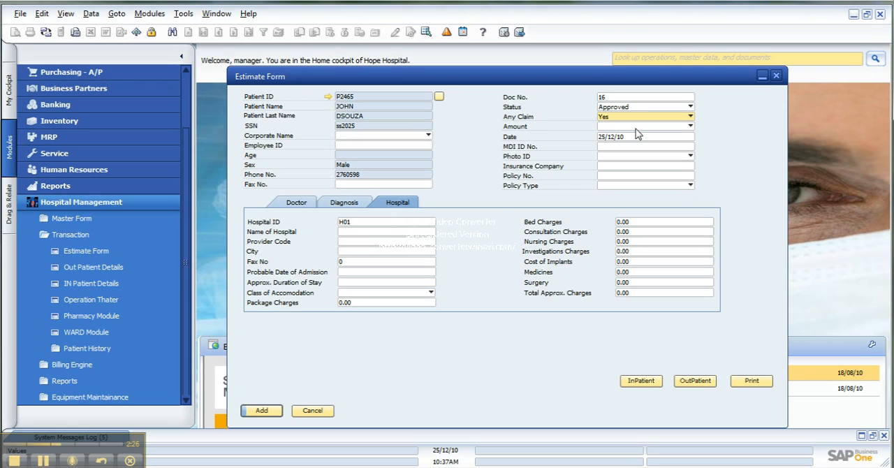
click(691, 126)
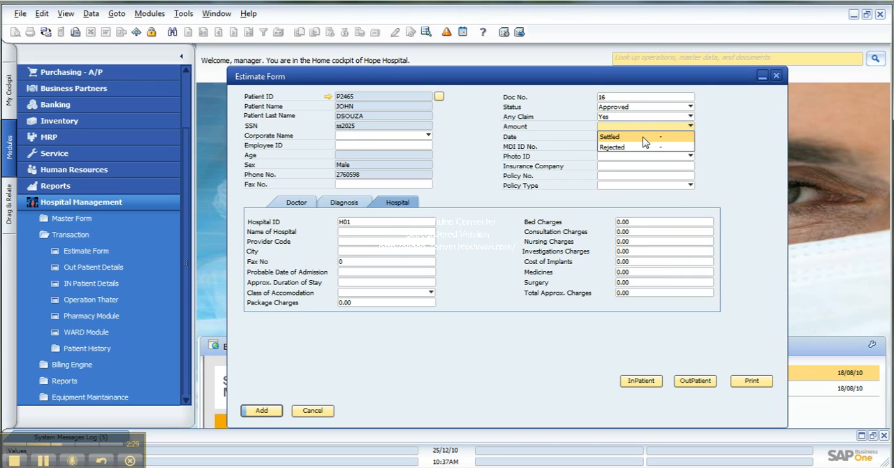
click(643, 137)
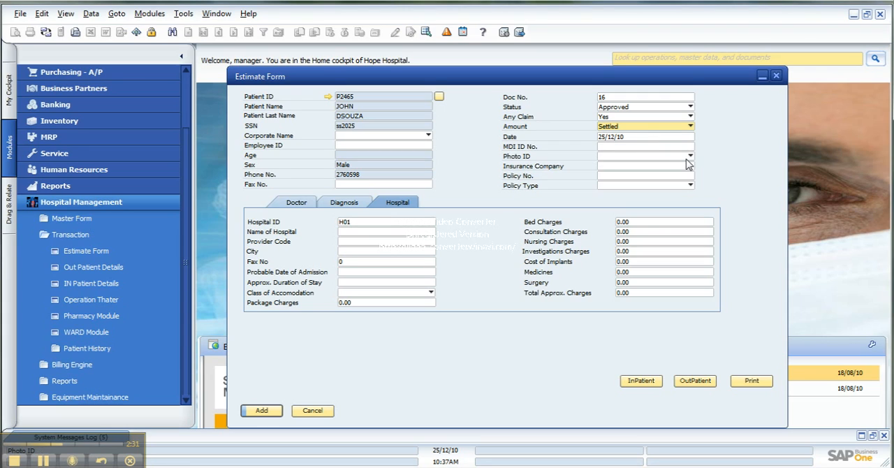
click(688, 157)
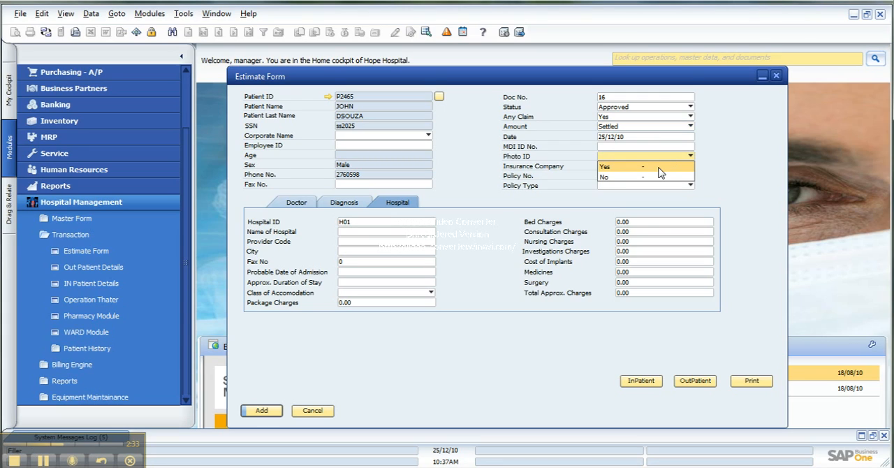
click(721, 175)
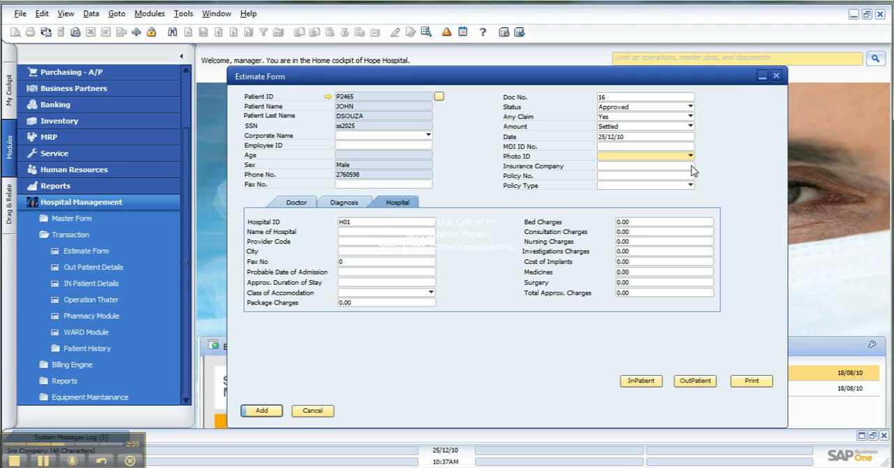
- Choose Bajaj Allianz from the list of insurers as the estimate's insurance company
click(687, 166)
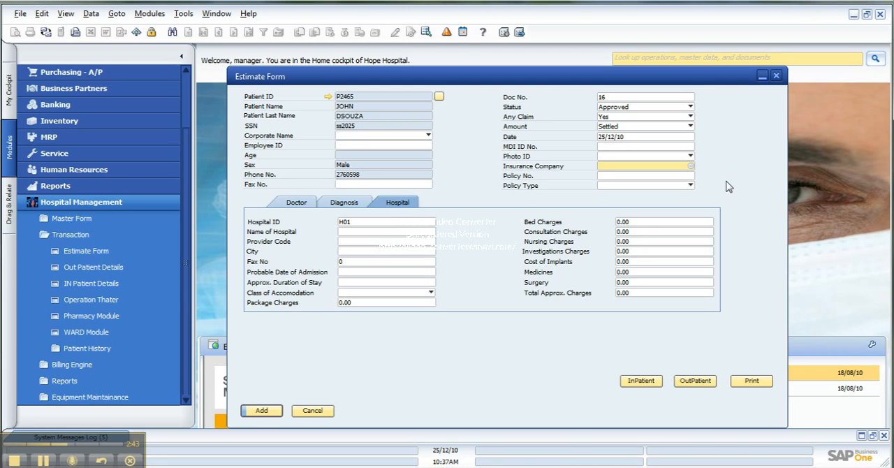
click(690, 167)
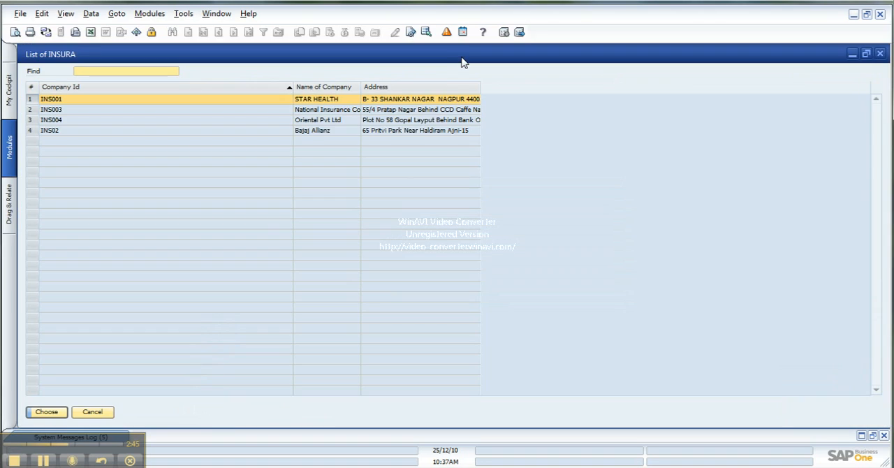
double_click(465, 60)
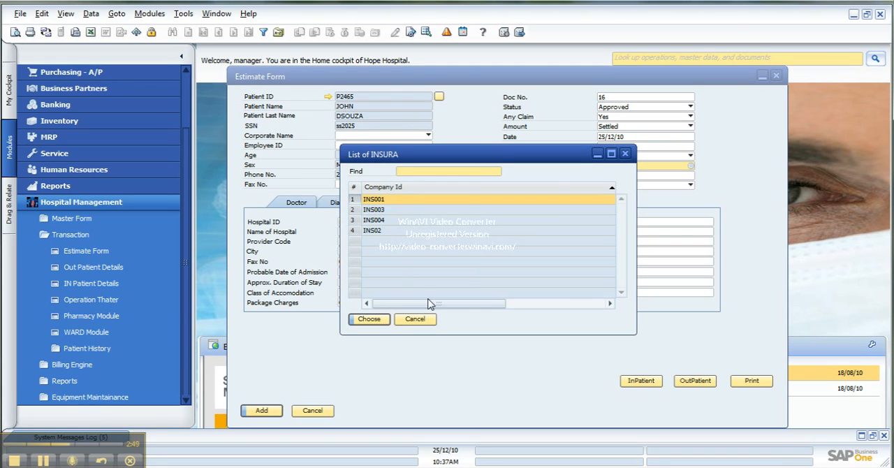
drag(425, 307, 526, 305)
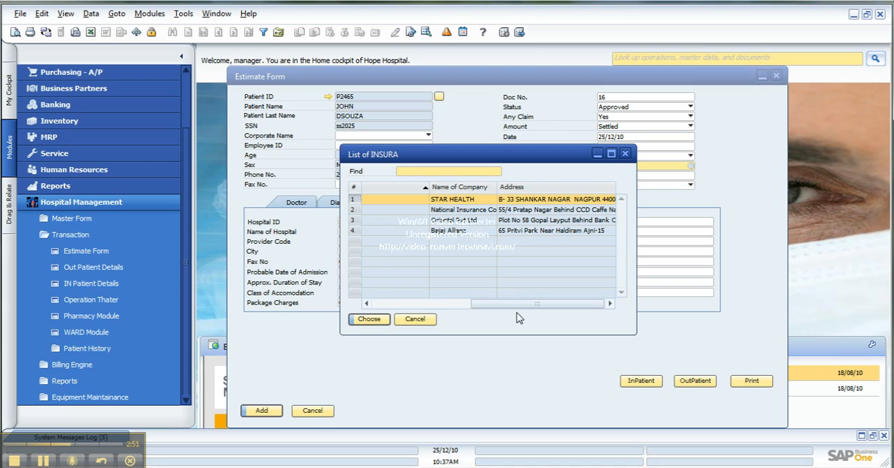
click(463, 235)
double_click(464, 236)
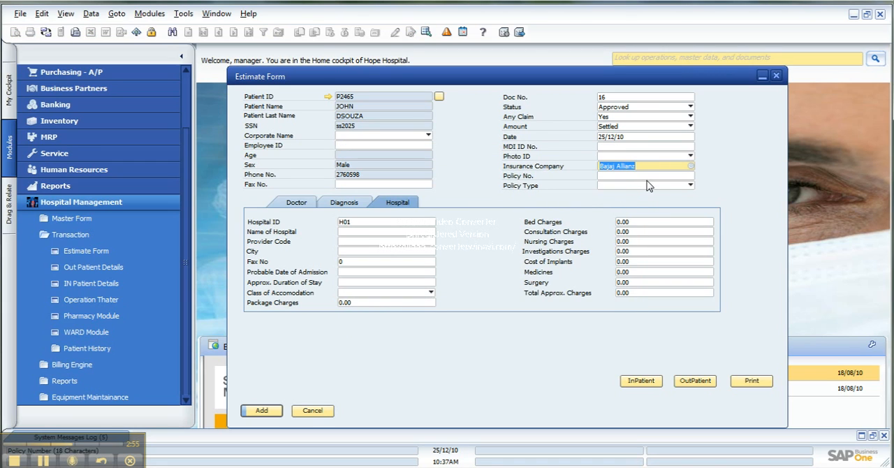
- Set the estimate's Policy Type to Fresh
click(630, 187)
click(631, 187)
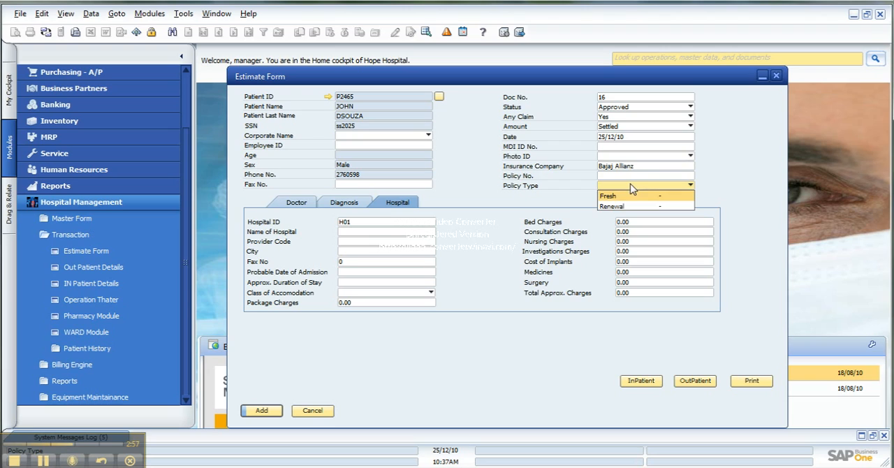
click(633, 196)
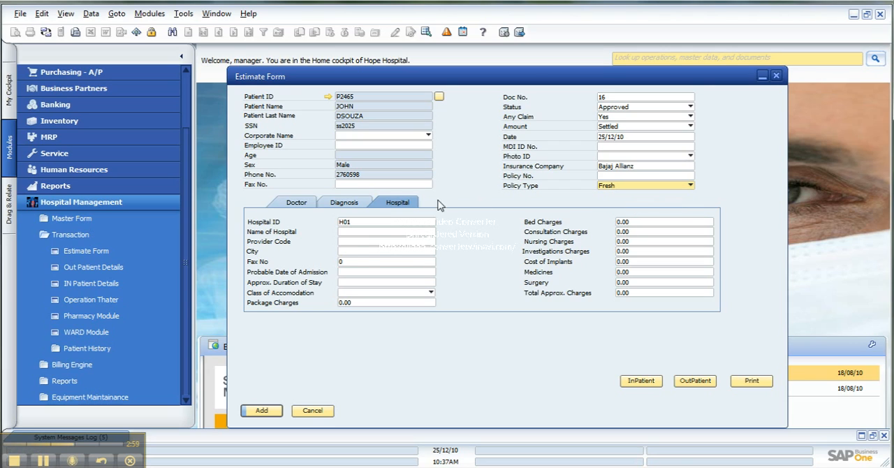
- Set the hospital stay's Probable Date of Admission to 22/12/10 and its Approx. Duration of Stay to 3
click(397, 273)
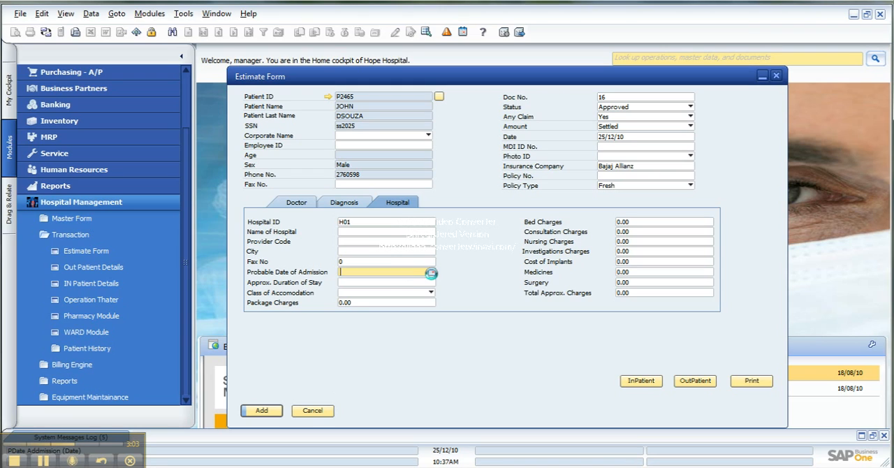
click(432, 272)
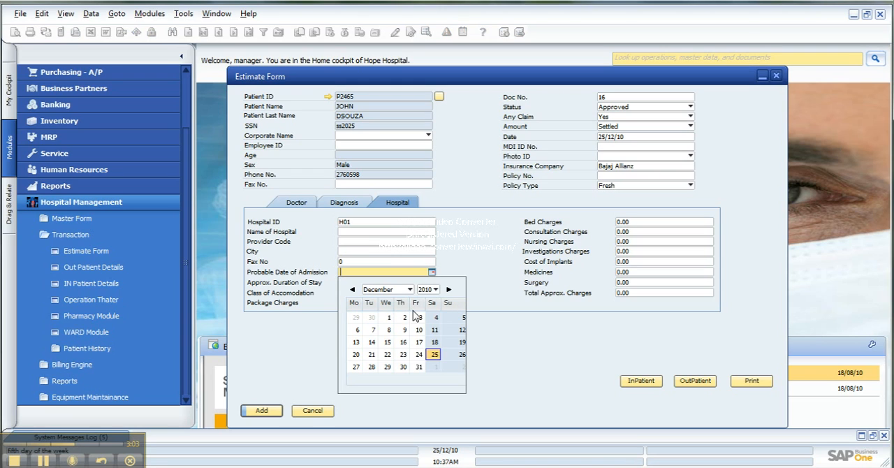
click(388, 355)
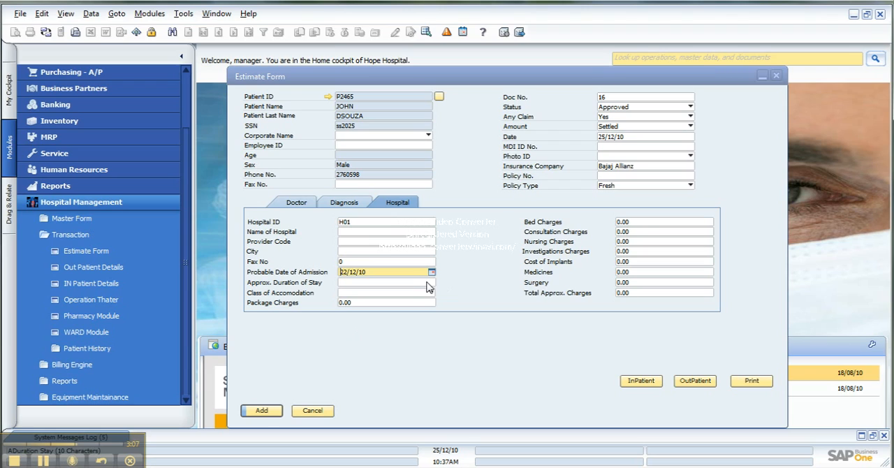
click(434, 283)
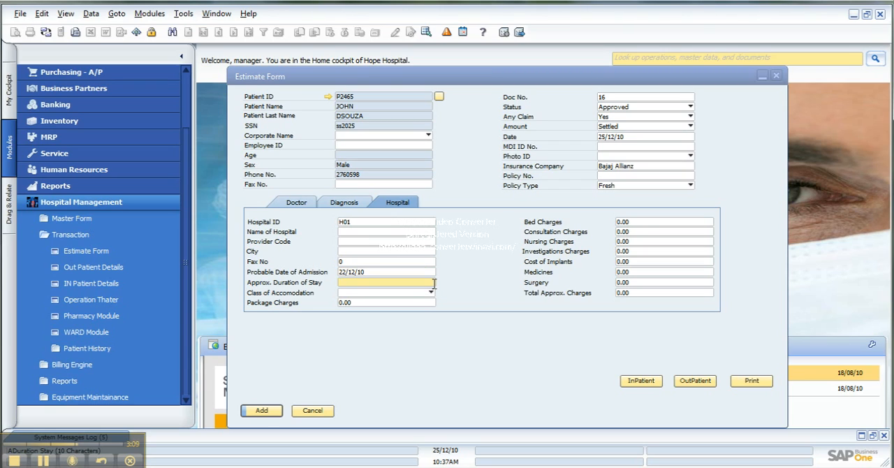
text(3)
key(Tab)
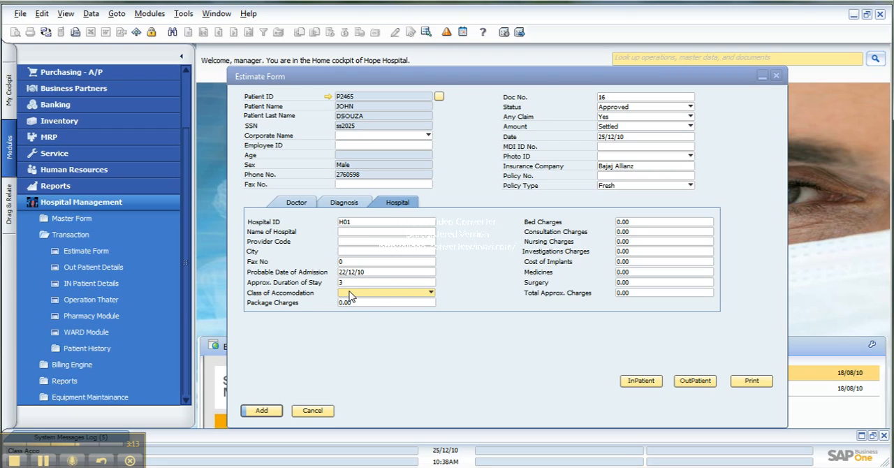
- Set the Class of Accomodation for the hospital stay to General
click(424, 294)
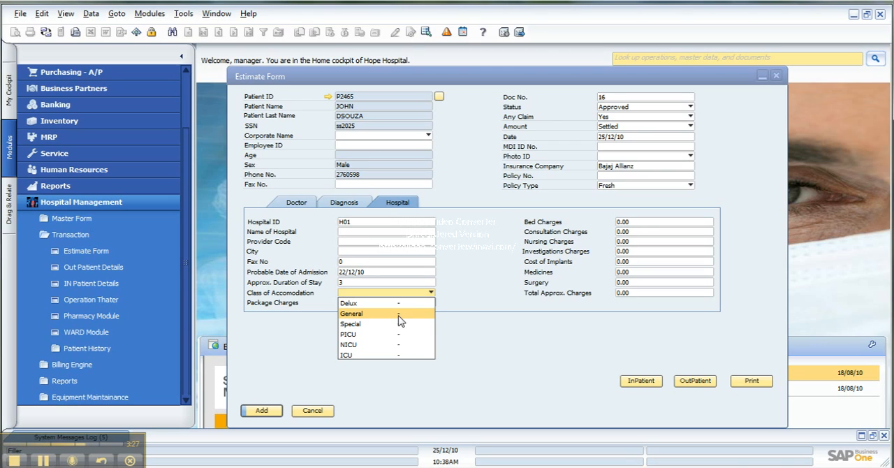
click(541, 309)
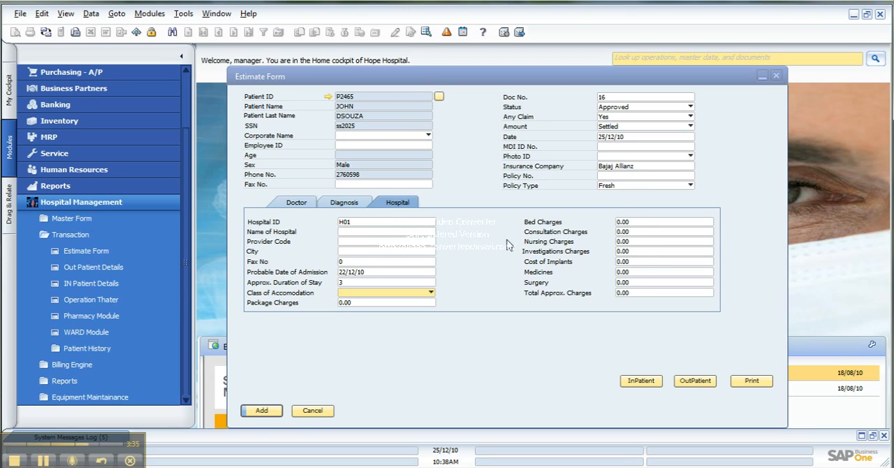
click(430, 293)
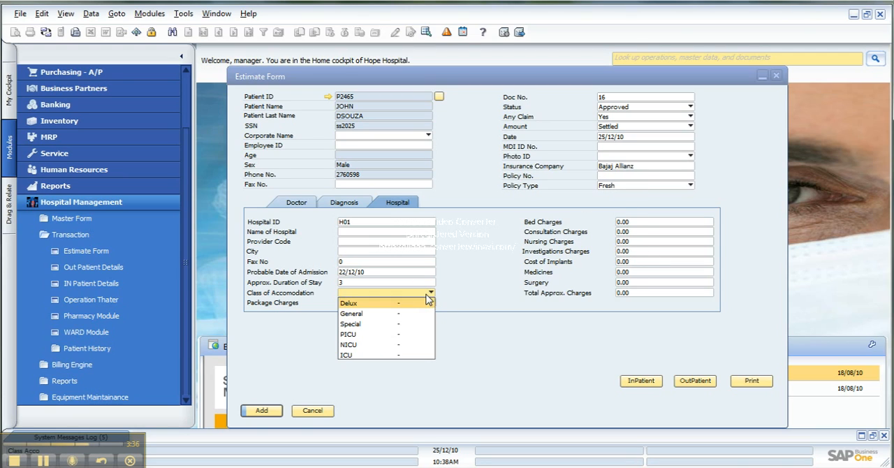
click(388, 313)
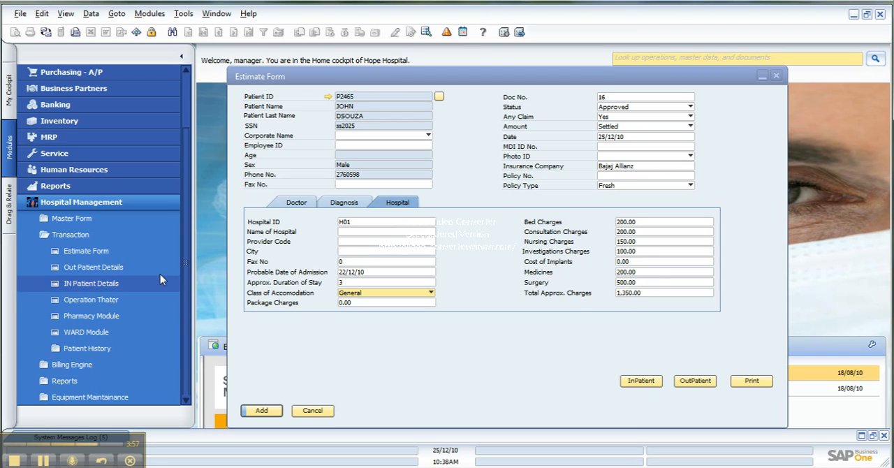
- Open the Bajaj Allianz record in the Insurance Master and review its charges for each accommodation type
click(129, 219)
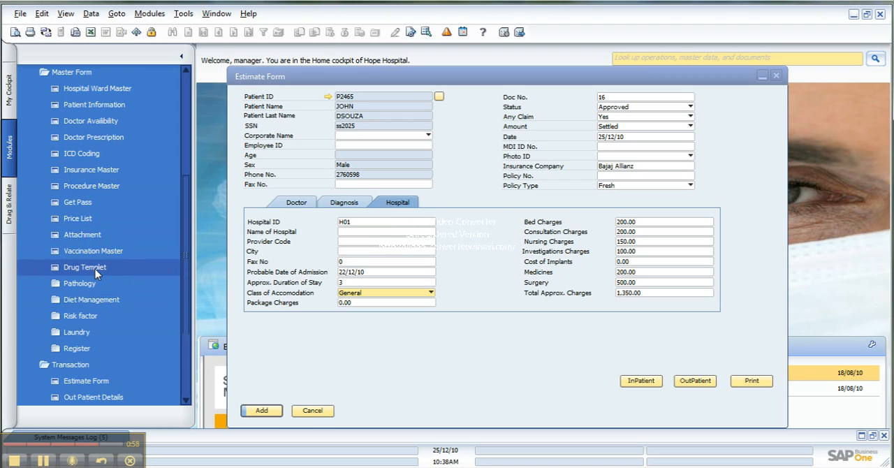
click(130, 171)
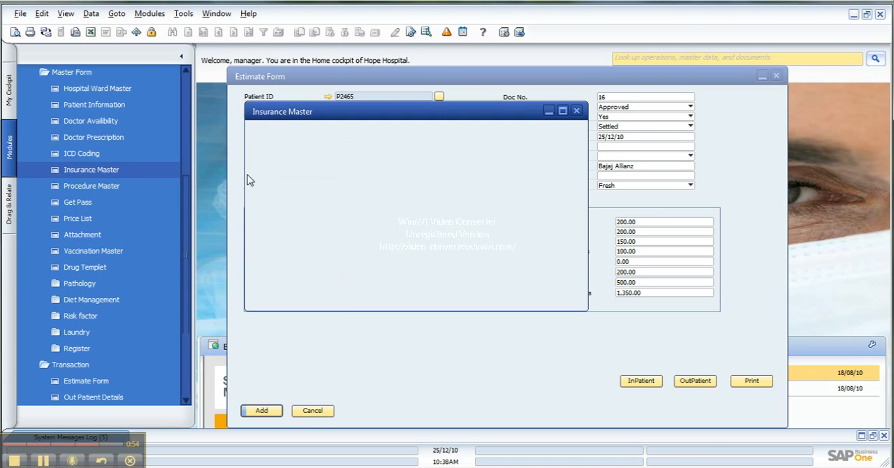
click(248, 31)
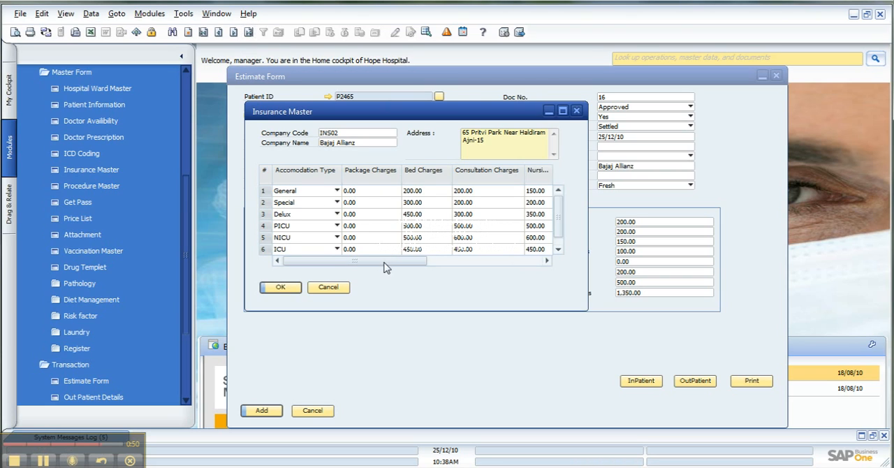
drag(359, 262, 507, 256)
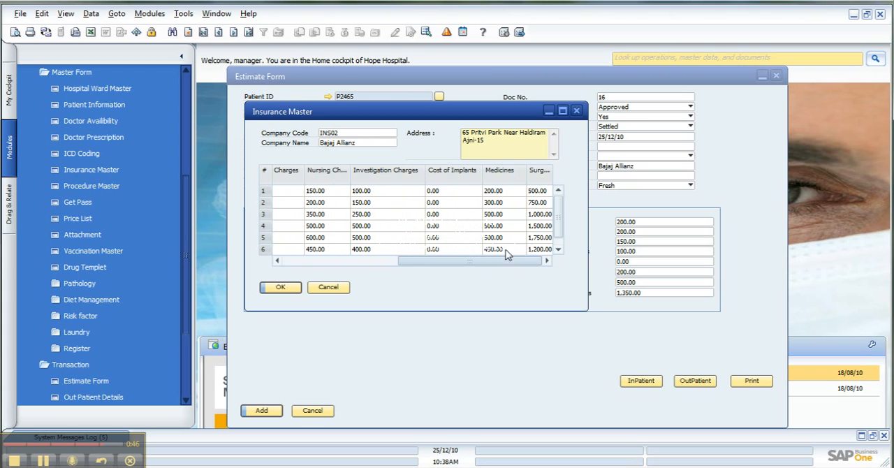
- Enter 200 as the General accommodation's Investigation Charges, then discard the edit and return to the estimate
click(388, 190)
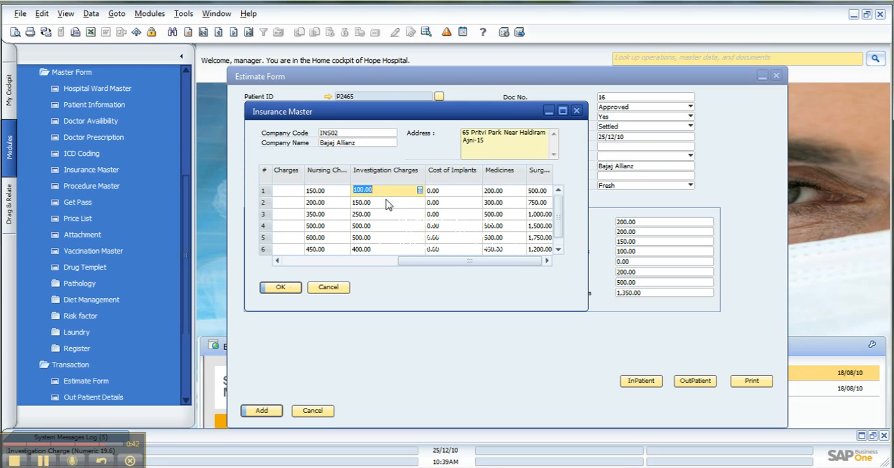
text(2)
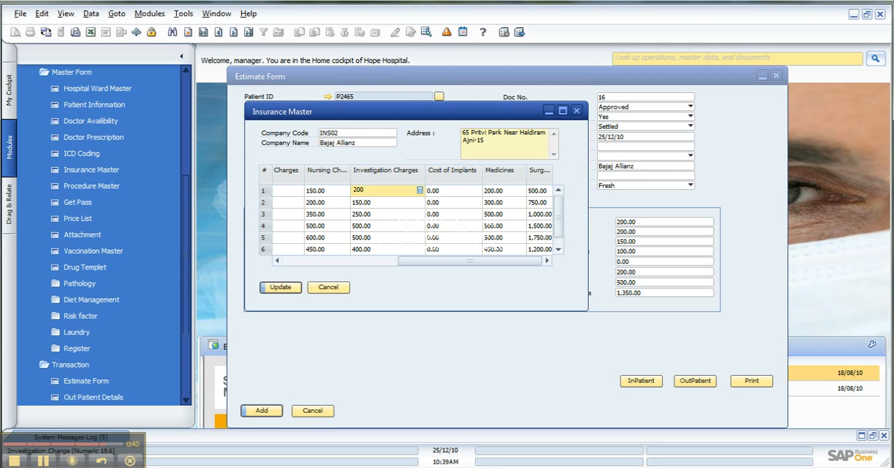
click(341, 291)
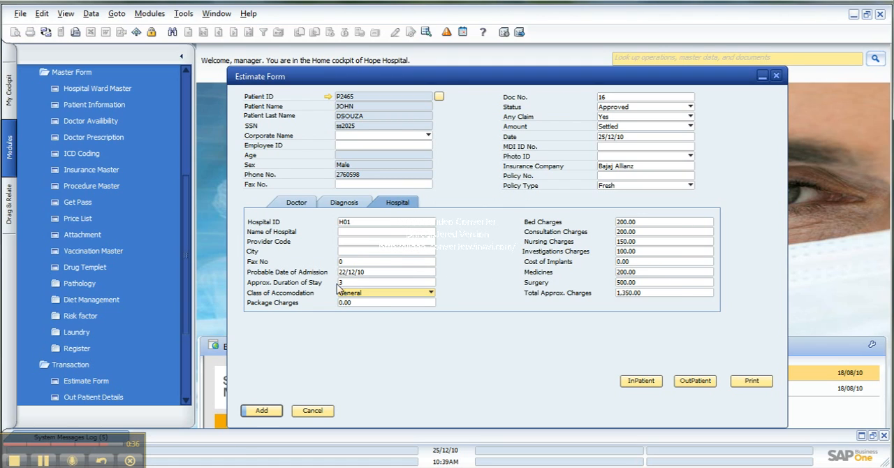
key(Tab)
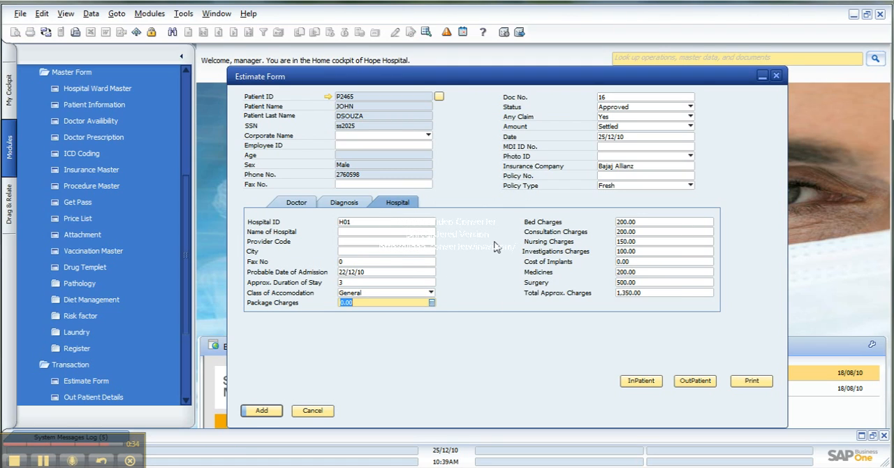